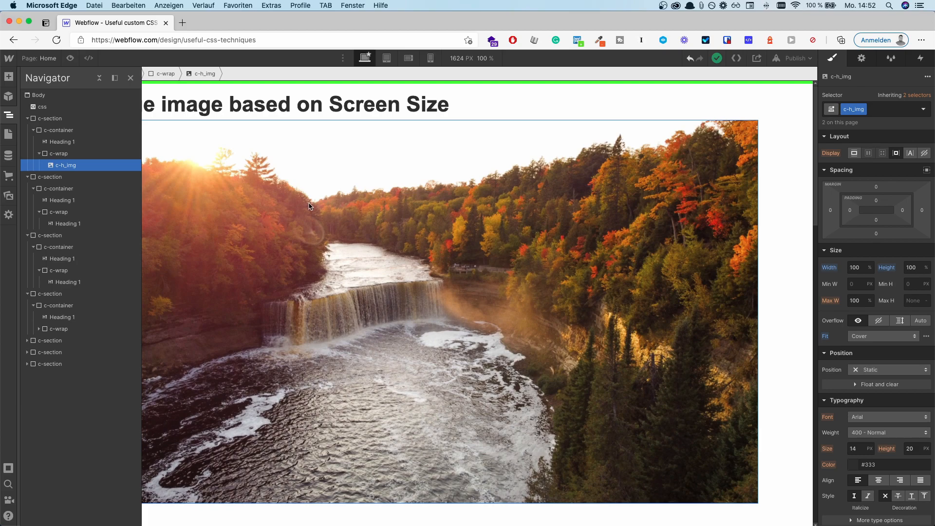
# Copy the image's class name c-h_img and the link of the red-zeppelin unsplash photo from the site's assets.
pyautogui.doubleClick(850, 109)
pyautogui.click(583, 189)
pyautogui.press('j')
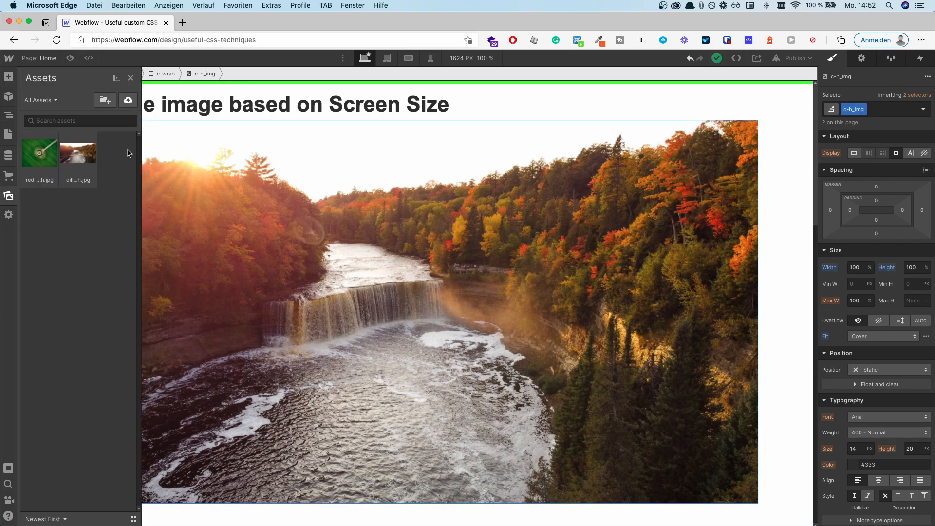
pyautogui.click(52, 141)
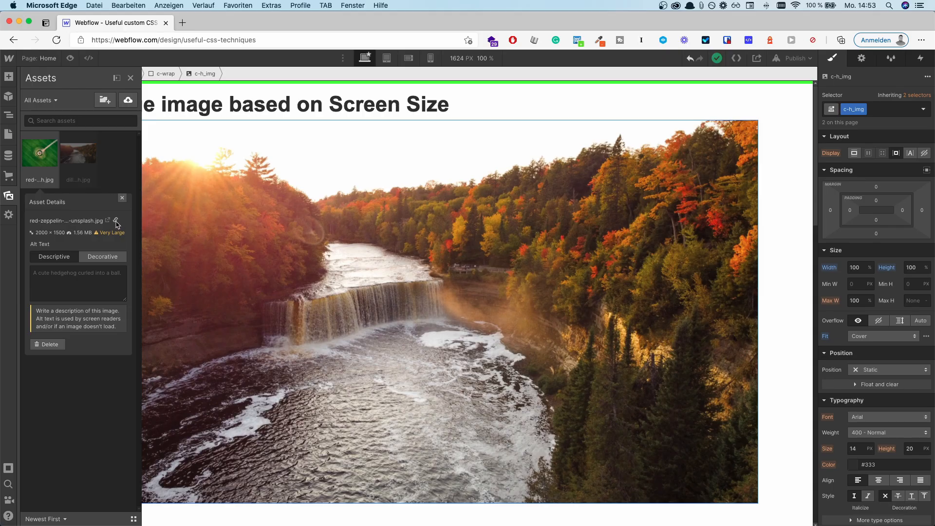
pyautogui.click(116, 222)
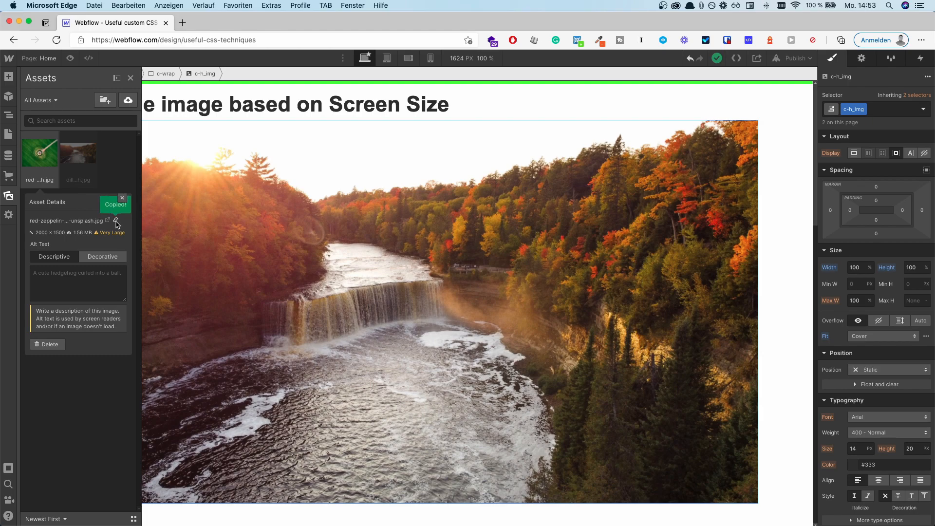
# In the css embed's max-width 992px media query, replace the placeholder class selector with .c-h_img.
pyautogui.click(188, 191)
pyautogui.press('z')
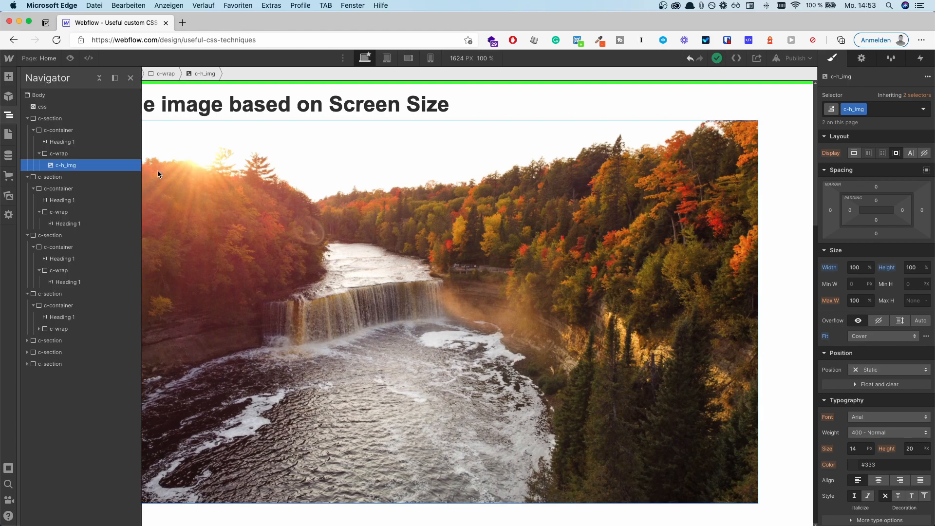
pyautogui.doubleClick(57, 107)
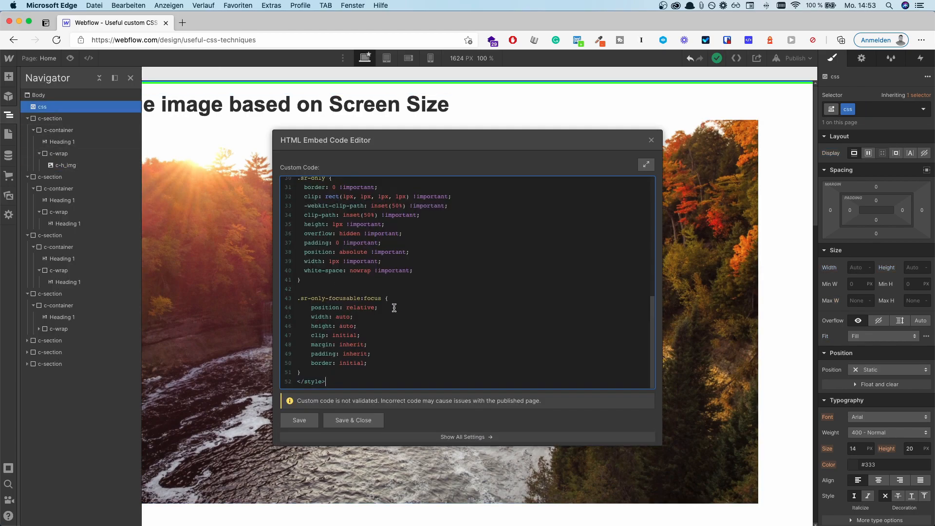
pyautogui.scroll(6, 384, 277)
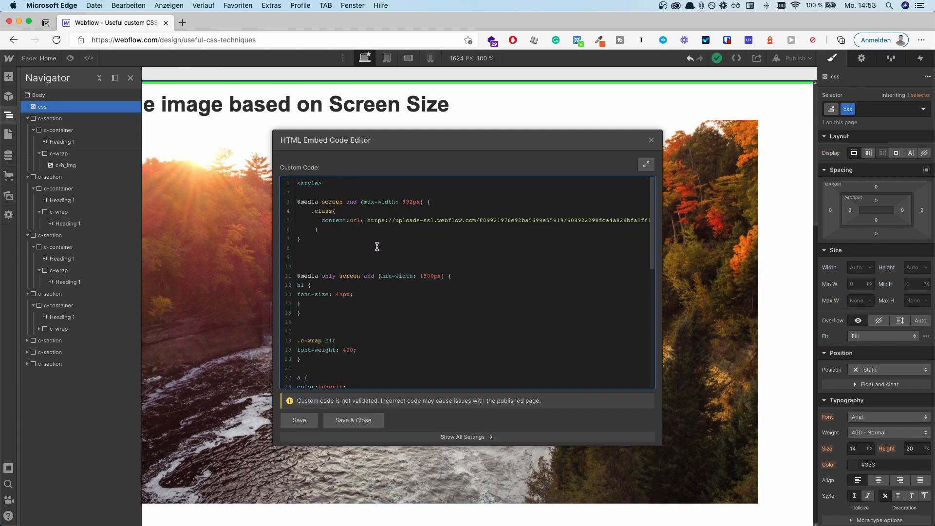
pyautogui.doubleClick(326, 211)
pyautogui.click(697, 7)
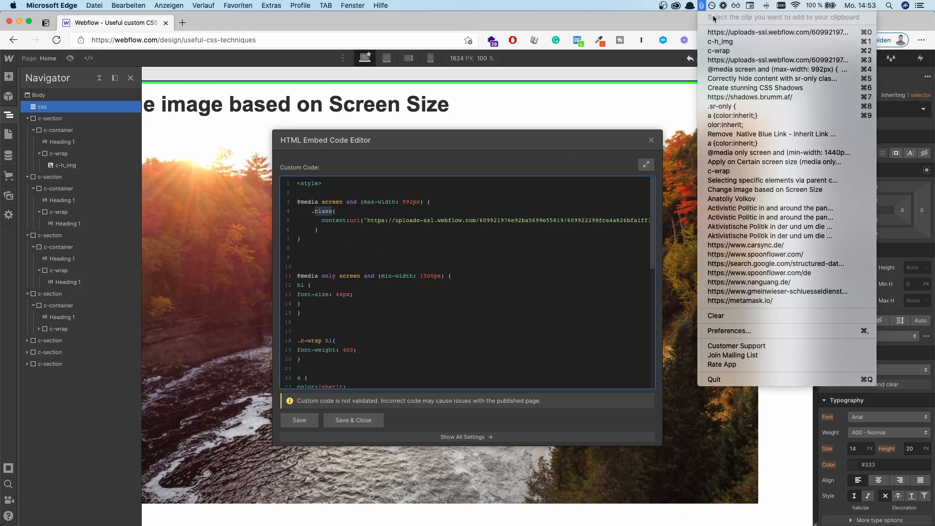
pyautogui.click(720, 50)
pyautogui.press('super+v')
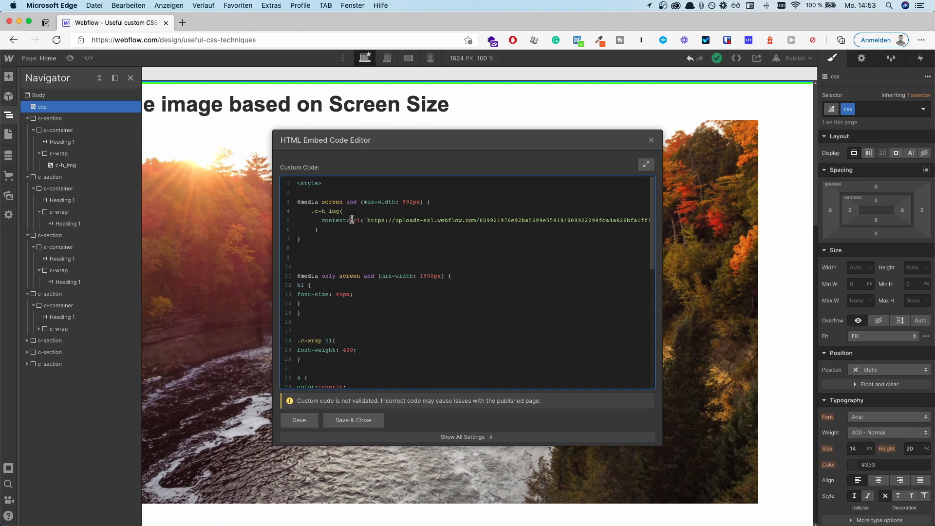
# Check the image URL in the .c-h_img content rule, and save and close the embed code.
pyautogui.moveTo(374, 220); pyautogui.dragTo(473, 233)
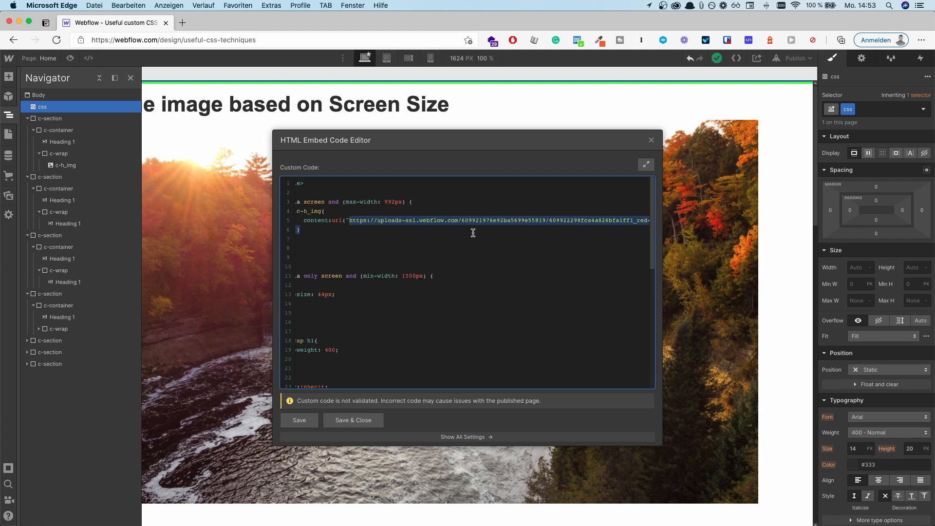
pyautogui.click(433, 225)
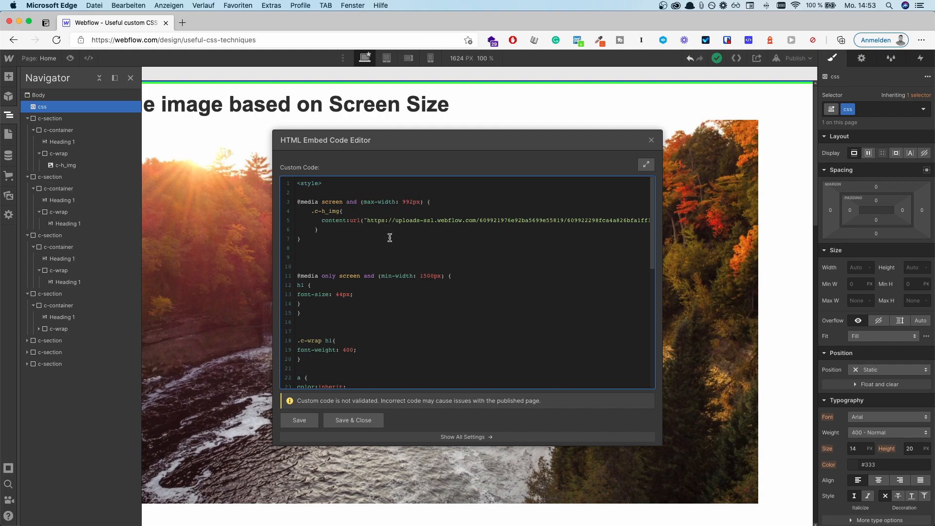
pyautogui.click(353, 420)
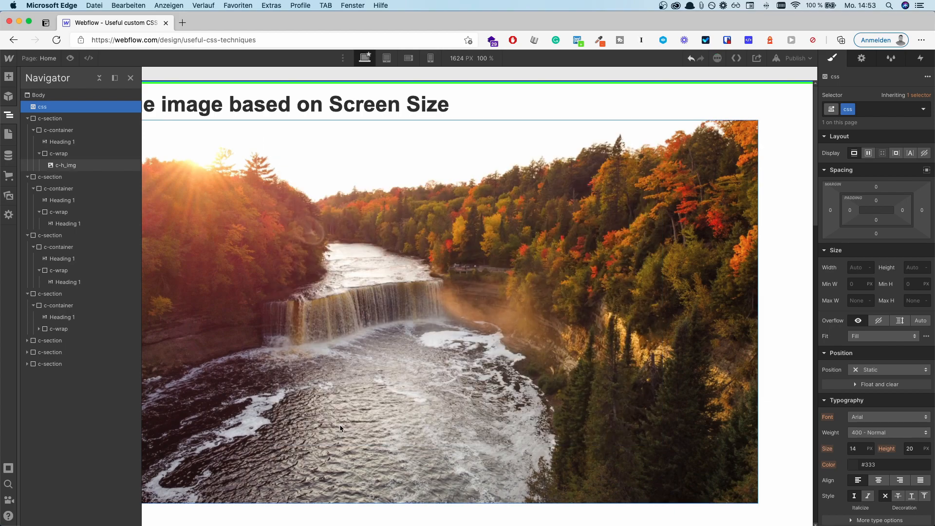
# Check the image swap on the tablet breakpoint up to 991 px and by narrowing and widening the desktop canvas around 992 px.
pyautogui.click(386, 59)
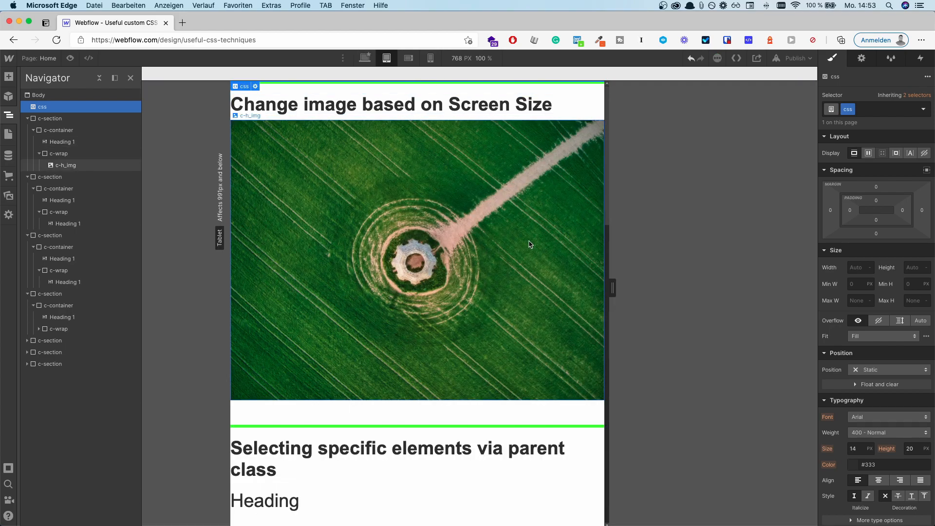
pyautogui.moveTo(613, 288); pyautogui.dragTo(672, 286)
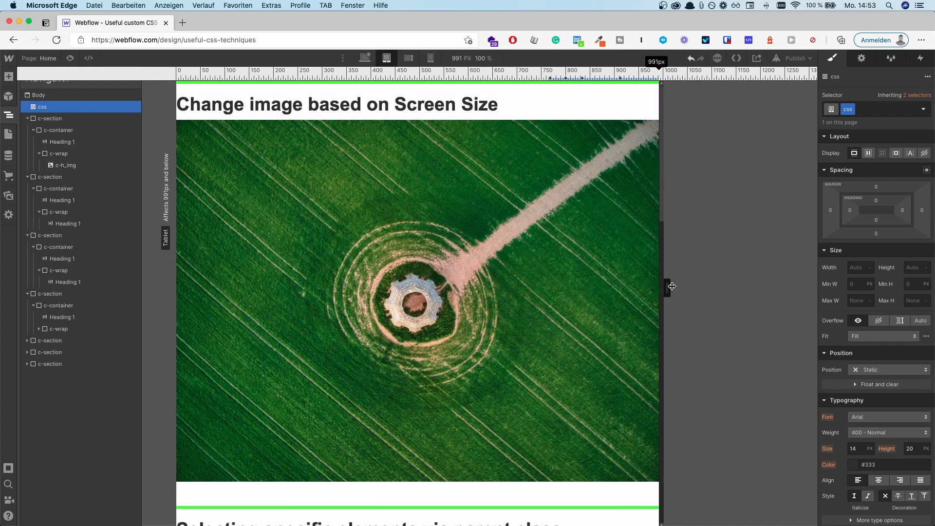
pyautogui.click(365, 58)
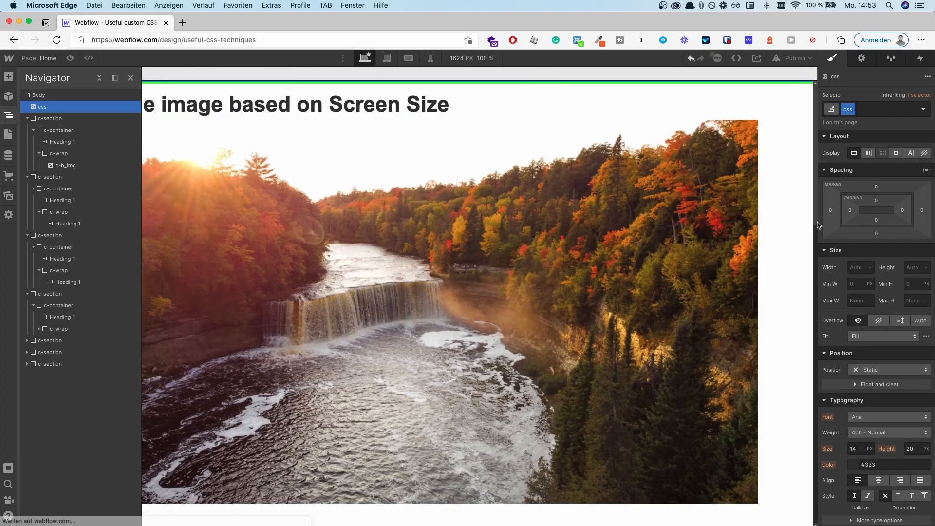
pyautogui.moveTo(815, 227); pyautogui.dragTo(651, 239)
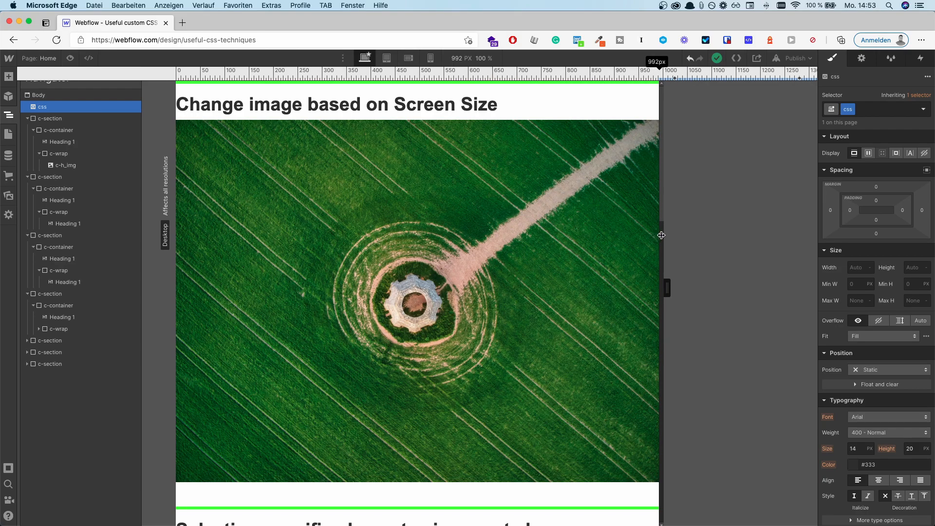
pyautogui.moveTo(661, 235); pyautogui.dragTo(760, 233)
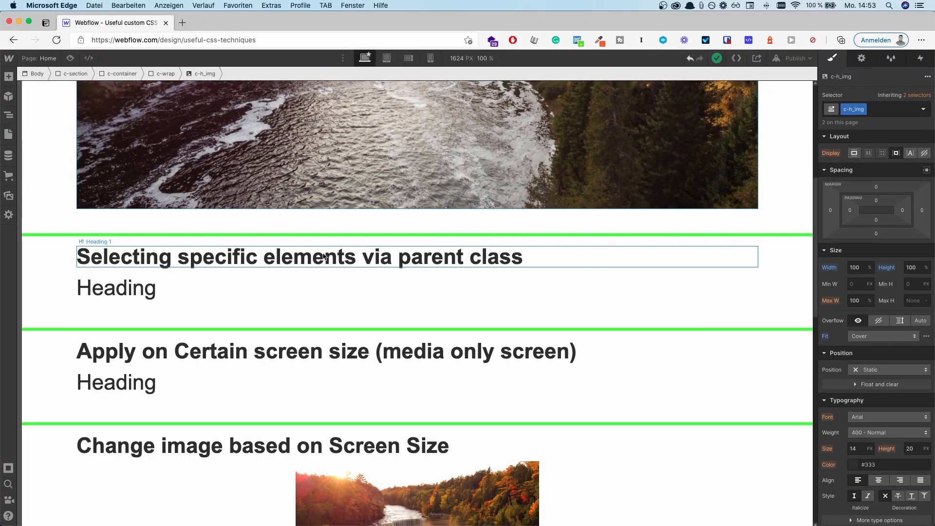
# Inspect the selector and typography settings of the two headings in the "Selecting specific elements via parent class" section.
pyautogui.click(284, 265)
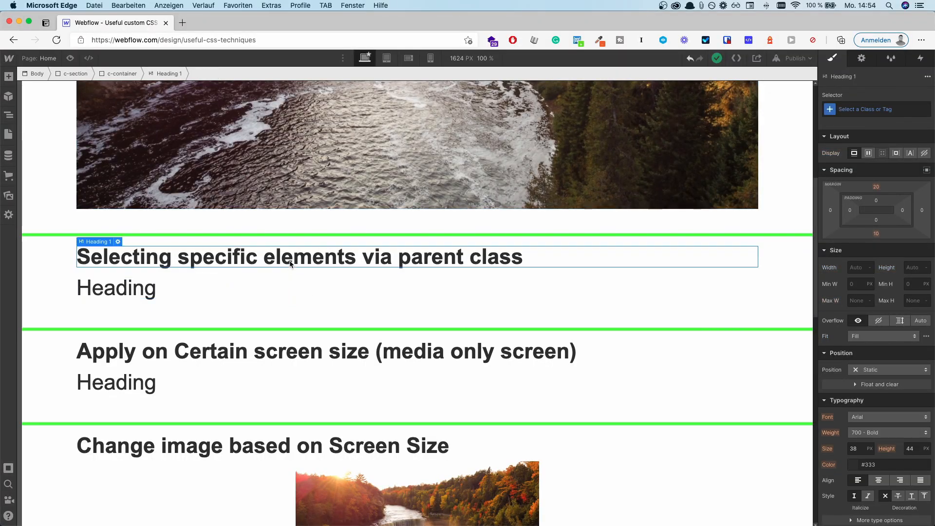
pyautogui.click(865, 111)
pyautogui.click(862, 163)
pyautogui.scroll(-3, 840, 348)
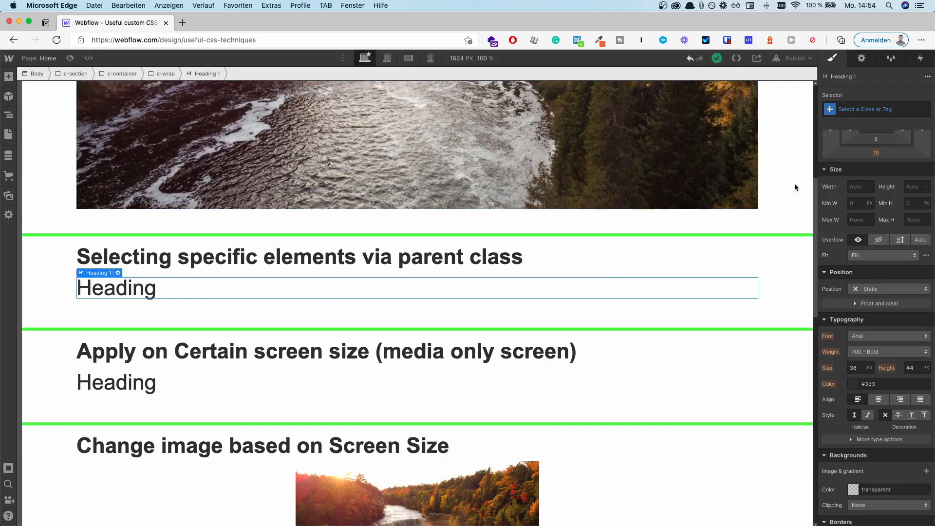
pyautogui.click(785, 295)
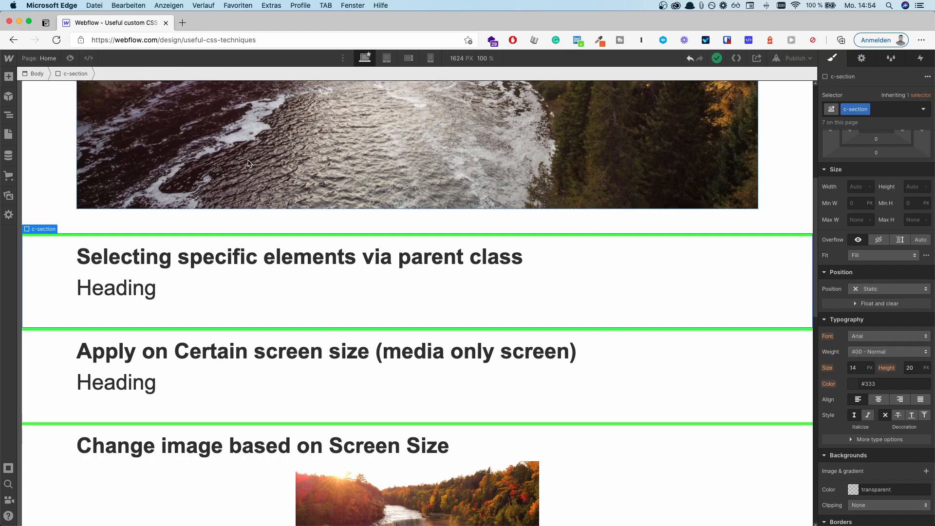
# Delete the surplus blank lines before and after the min-width 1500px media query in the css embed, and save and close it.
pyautogui.press('z')
pyautogui.doubleClick(91, 108)
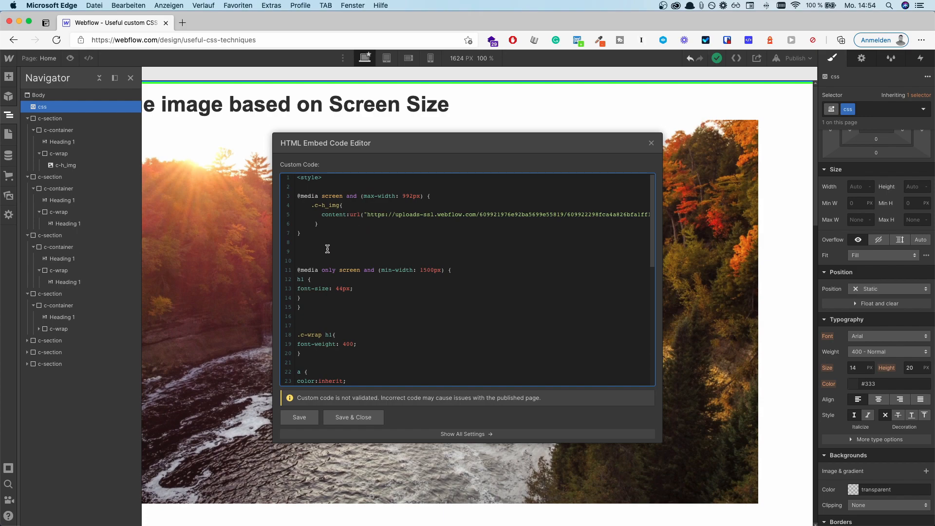
pyautogui.press('BackSpace')
pyautogui.scroll(-1, 344, 253)
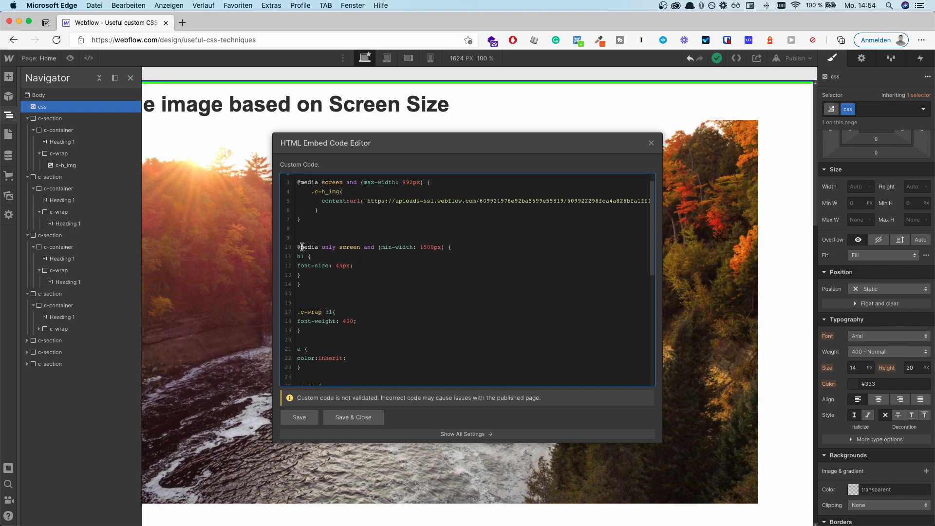
pyautogui.scroll(-3, 314, 258)
pyautogui.click(314, 258)
pyautogui.press('BackSpace')
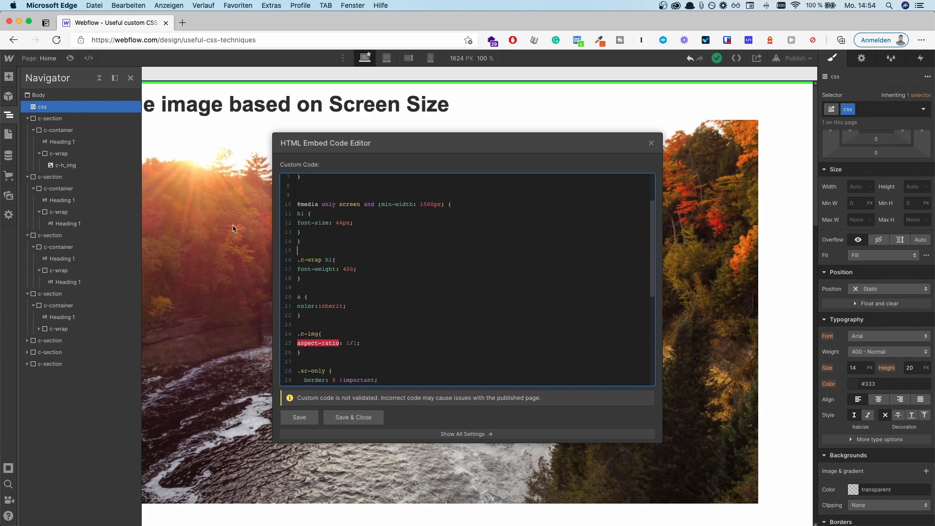
pyautogui.click(382, 419)
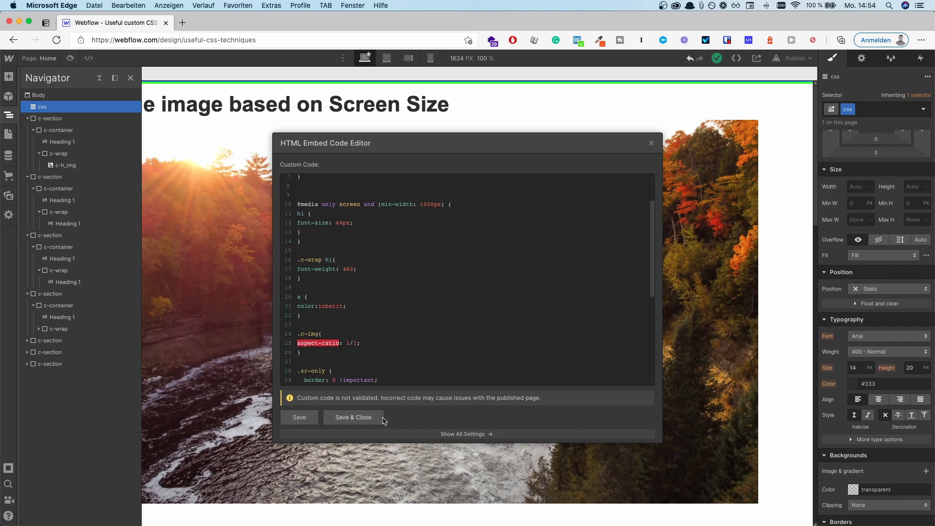
# Select the c-wrap block around the plain Heading in the "Selecting specific elements via parent class" section.
pyautogui.scroll(5, 351, 378)
pyautogui.click(159, 150)
pyautogui.click(160, 149)
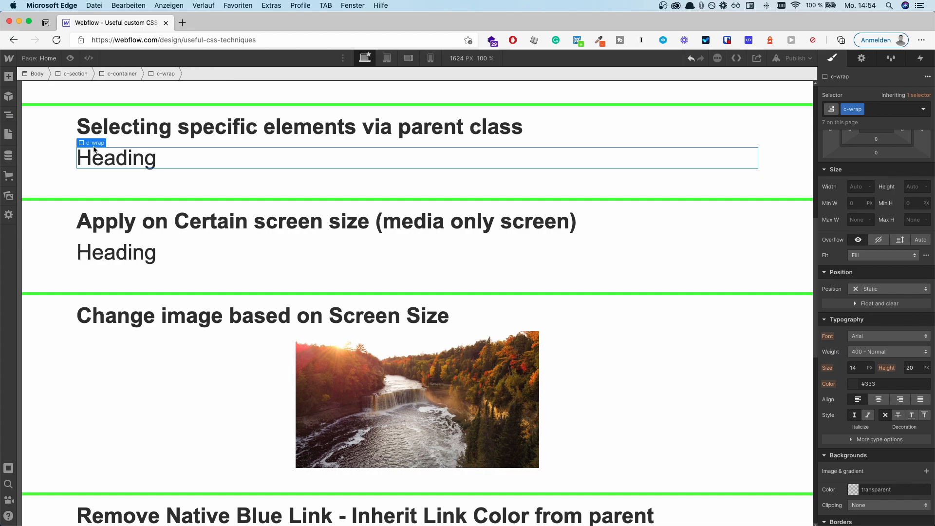
# Examine the .c-wrap h1 font-weight rule in the css embed, and save and close the editor.
pyautogui.press('z')
pyautogui.doubleClick(51, 107)
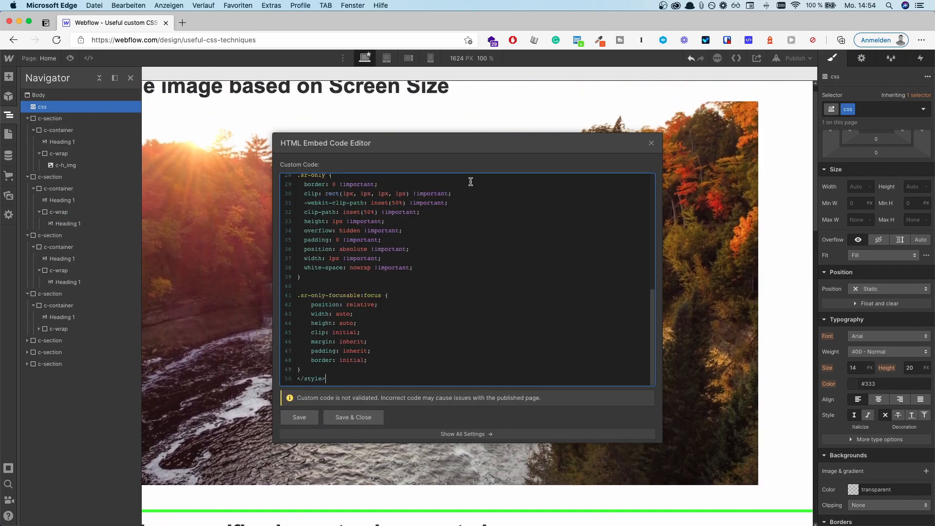
pyautogui.scroll(10, 471, 181)
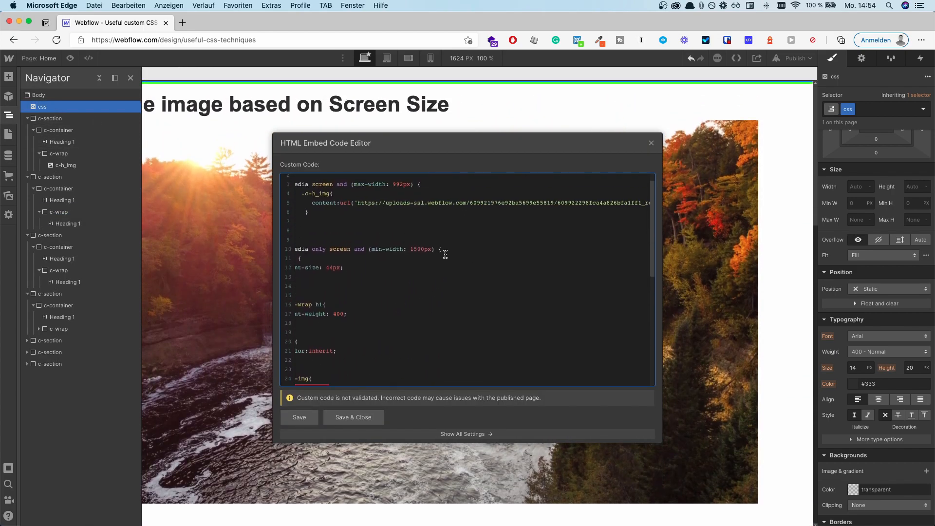
pyautogui.scroll(-2, 446, 254)
pyautogui.hscroll(-1, 445, 254)
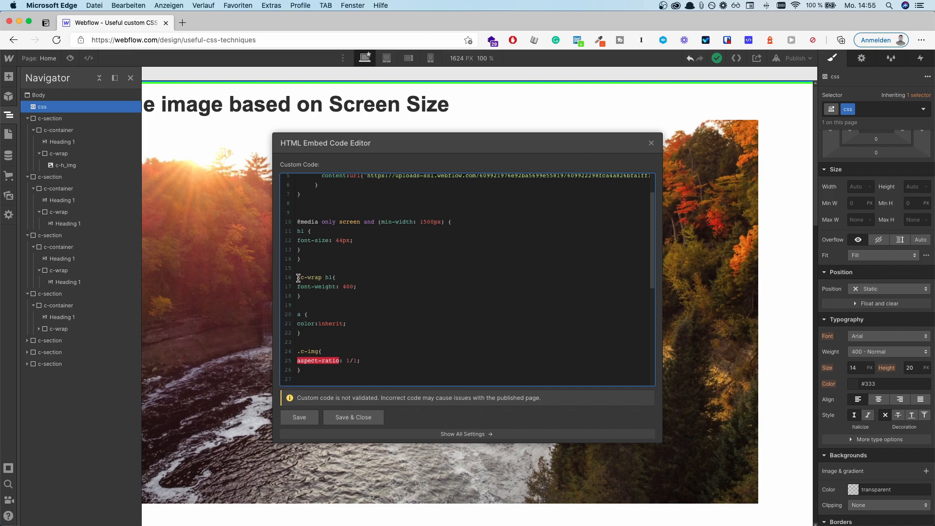
pyautogui.moveTo(298, 277); pyautogui.dragTo(323, 278)
pyautogui.moveTo(326, 278); pyautogui.dragTo(318, 278)
pyautogui.click(354, 417)
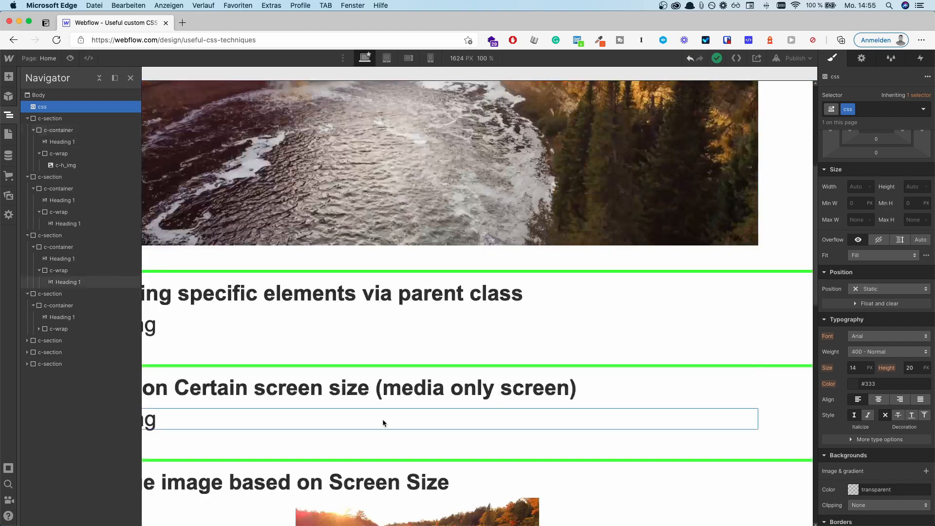
# Compare the class assignment of the plain Heading with its container, title heading and section in the parent-class example.
pyautogui.click(337, 344)
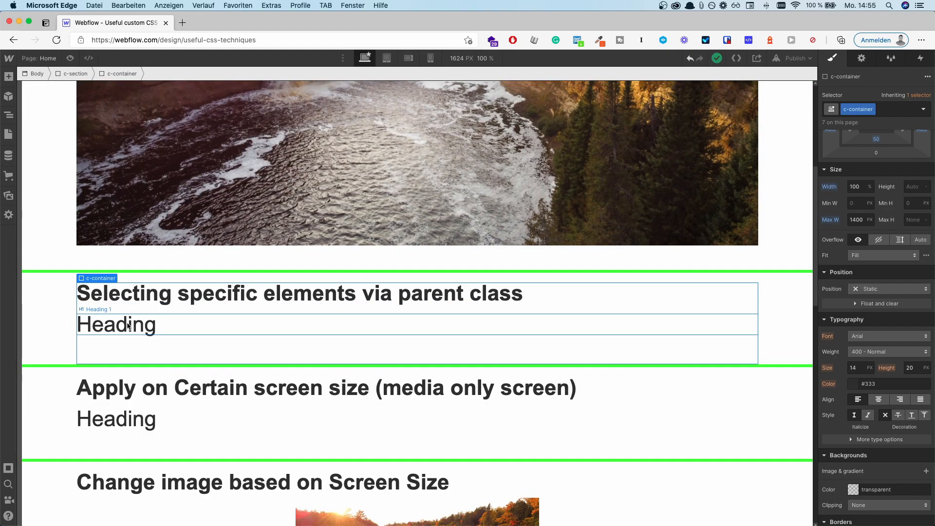
pyautogui.click(112, 323)
pyautogui.click(872, 109)
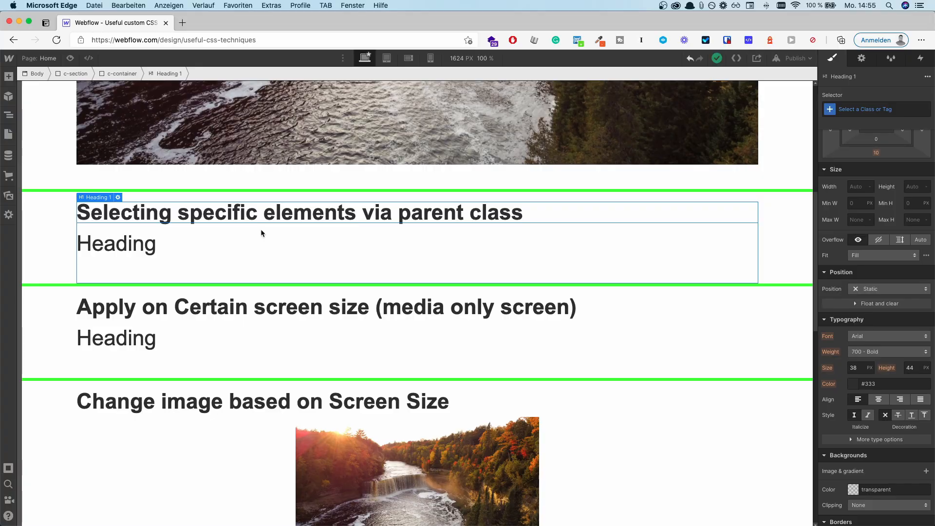
pyautogui.click(60, 227)
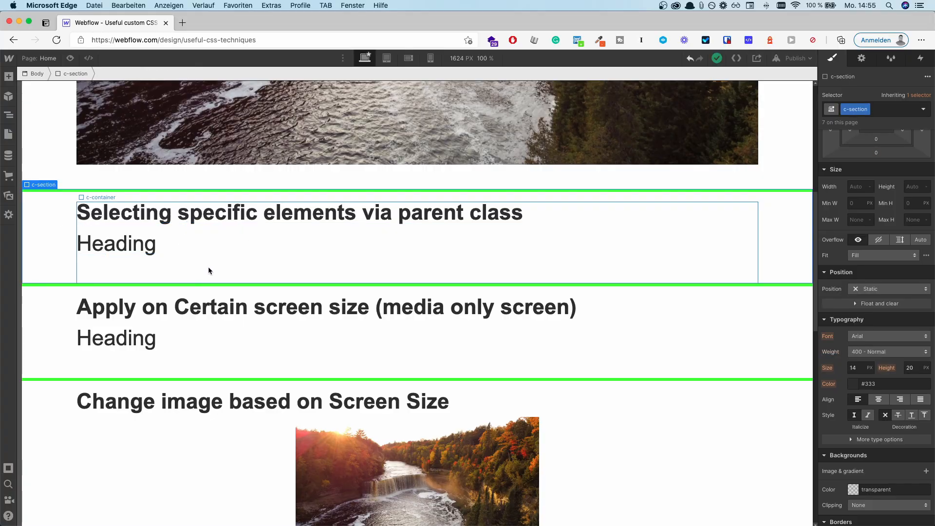
# Examine the min-width 1500px and max-width 992px media queries in the css embed, and save and close the editor.
pyautogui.press('z')
pyautogui.click(69, 107)
pyautogui.doubleClick(69, 106)
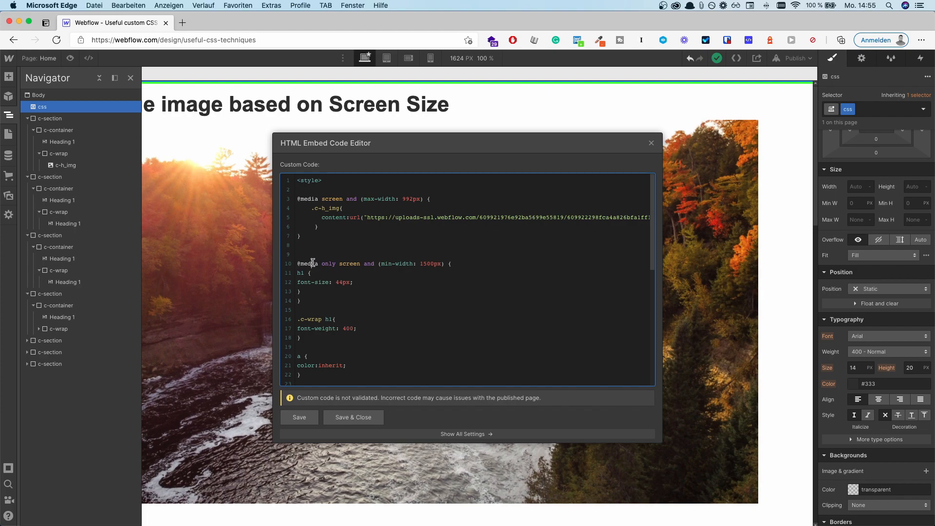
pyautogui.moveTo(312, 264); pyautogui.dragTo(311, 274)
pyautogui.click(333, 200)
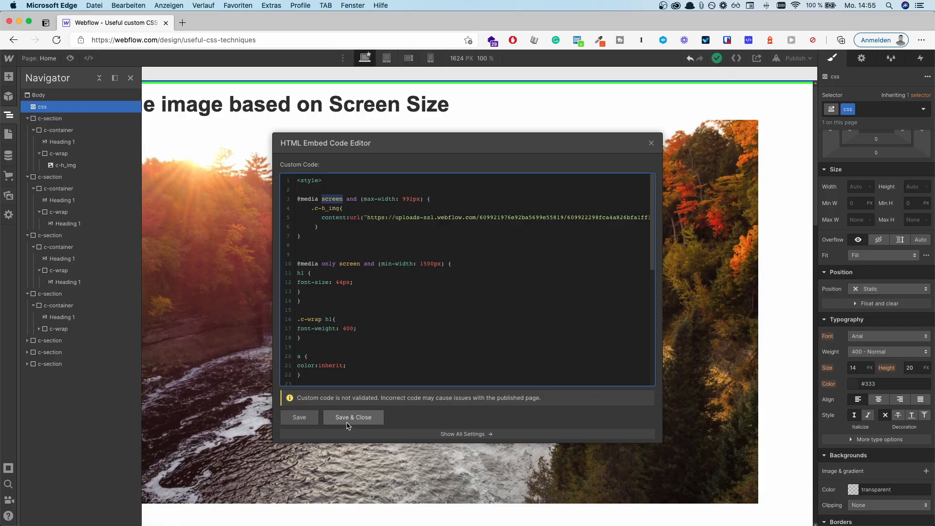
pyautogui.click(348, 419)
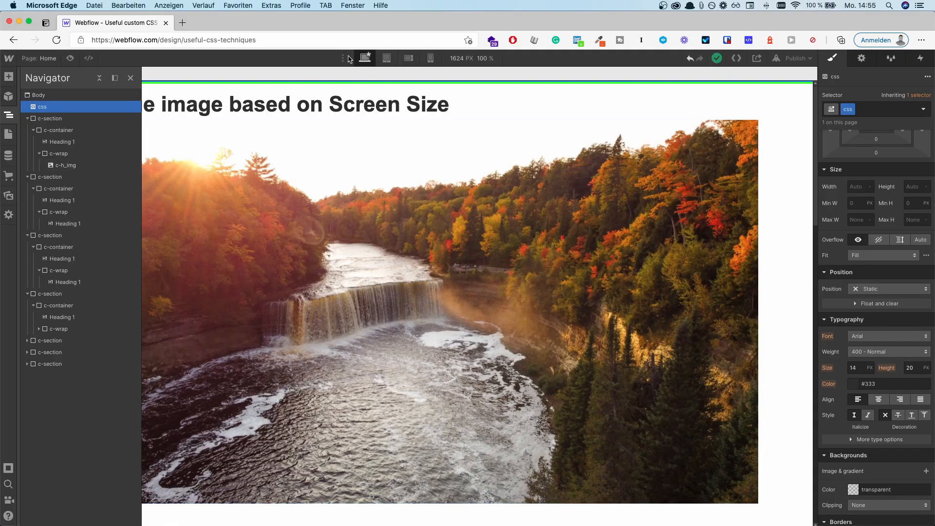
# Show the larger breakpoints that can be added to the page.
pyautogui.click(343, 58)
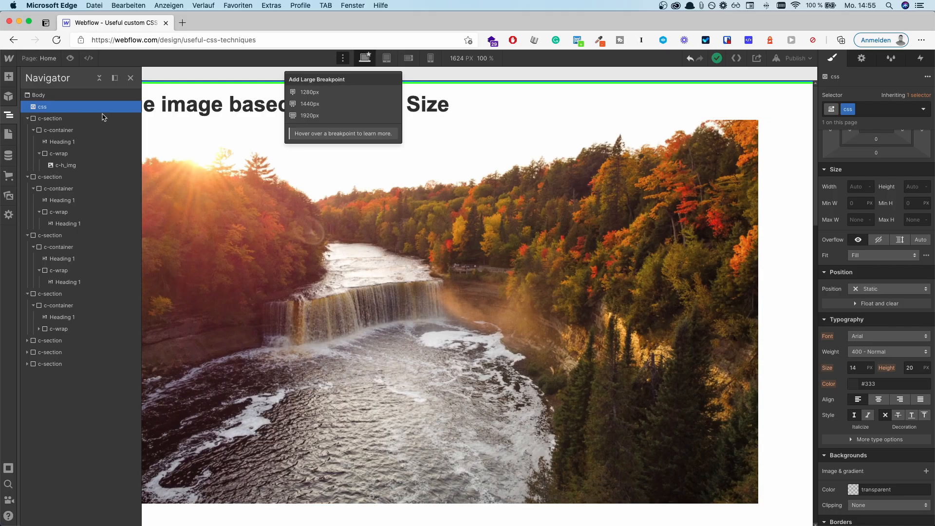
# Review the min-width 1500px media query for the h1 font size in the css embed, and save and close the editor.
pyautogui.click(103, 110)
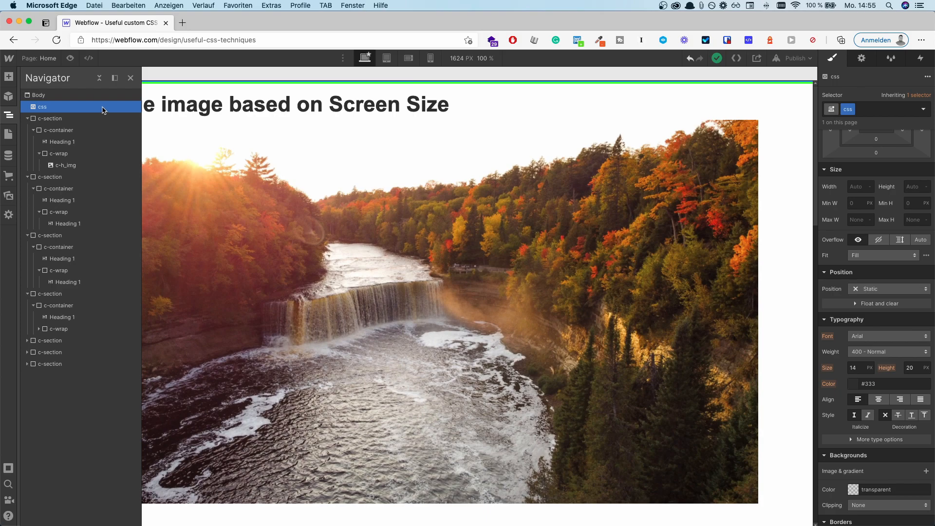
pyautogui.doubleClick(103, 110)
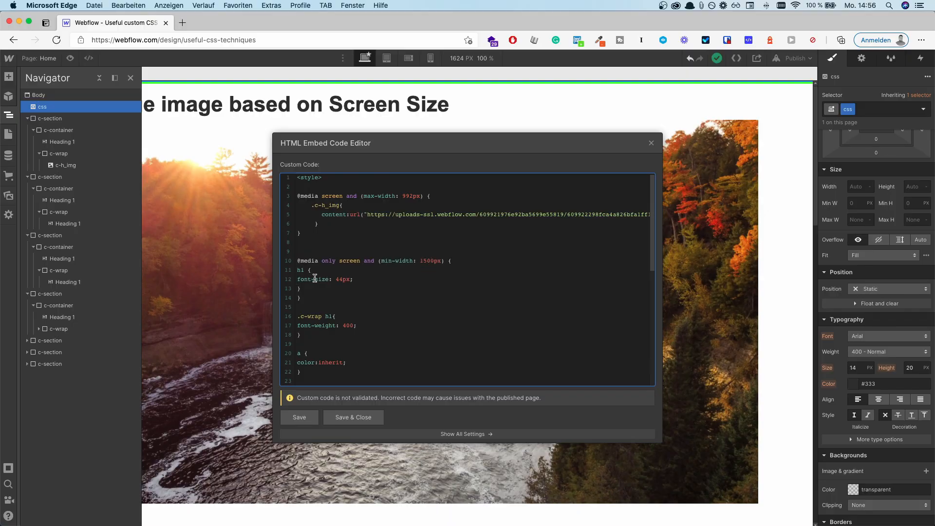
pyautogui.click(369, 418)
# Select the title heading of the parent-class example and resize the canvas width to check how the headings respond.
pyautogui.scroll(7, 369, 420)
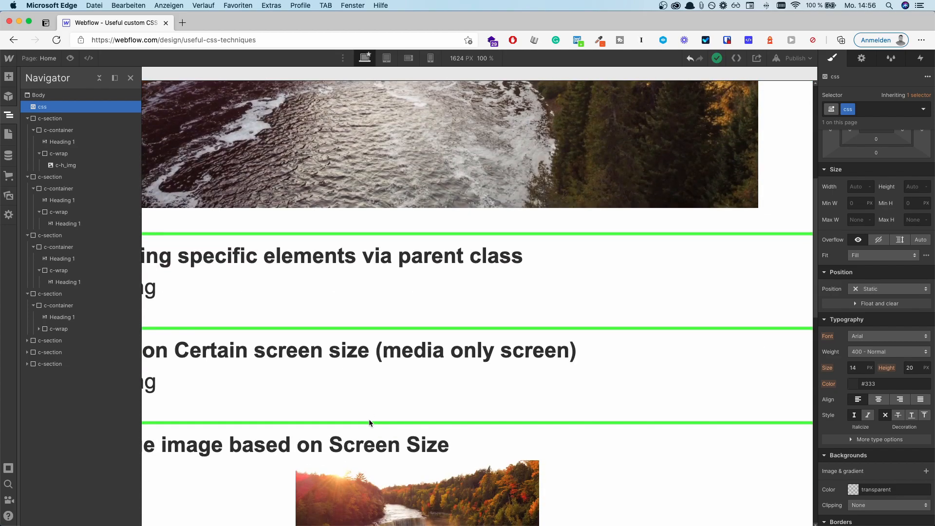
pyautogui.click(432, 290)
pyautogui.click(439, 264)
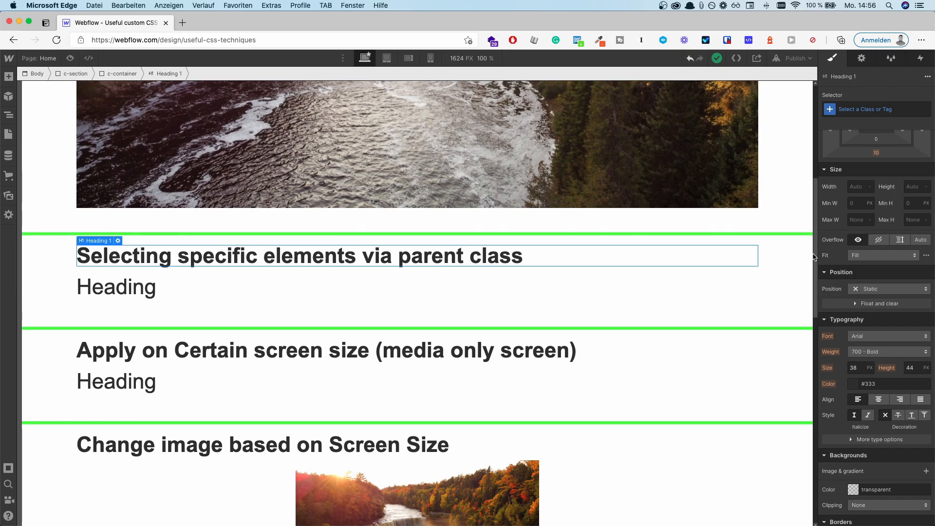
pyautogui.moveTo(816, 256); pyautogui.dragTo(785, 253)
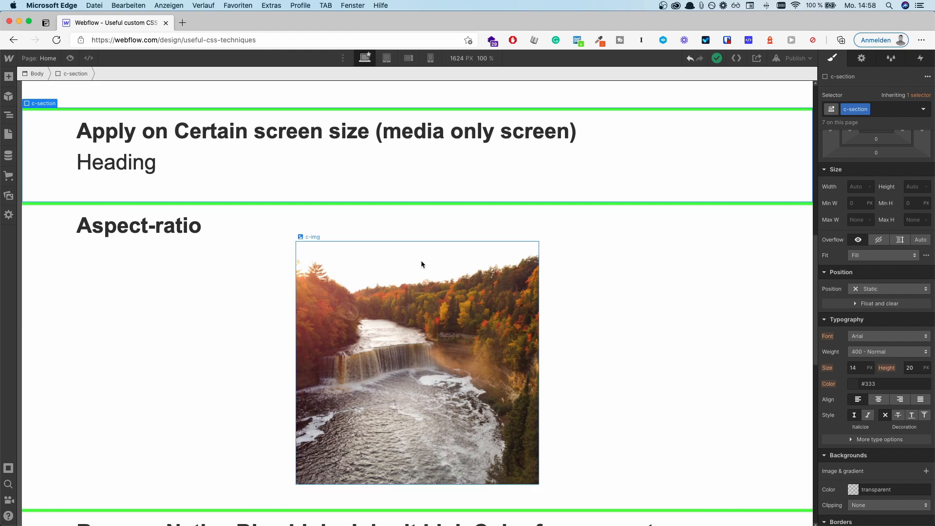
# Inspect the style settings of the c-img image in the Aspect-ratio example and select a surrounding section.
pyautogui.scroll(-1, 464, 291)
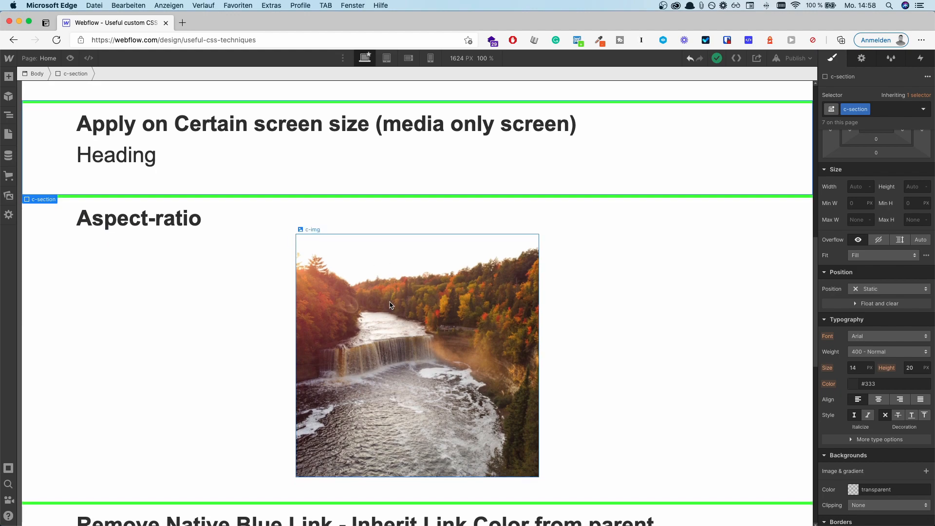
pyautogui.click(401, 308)
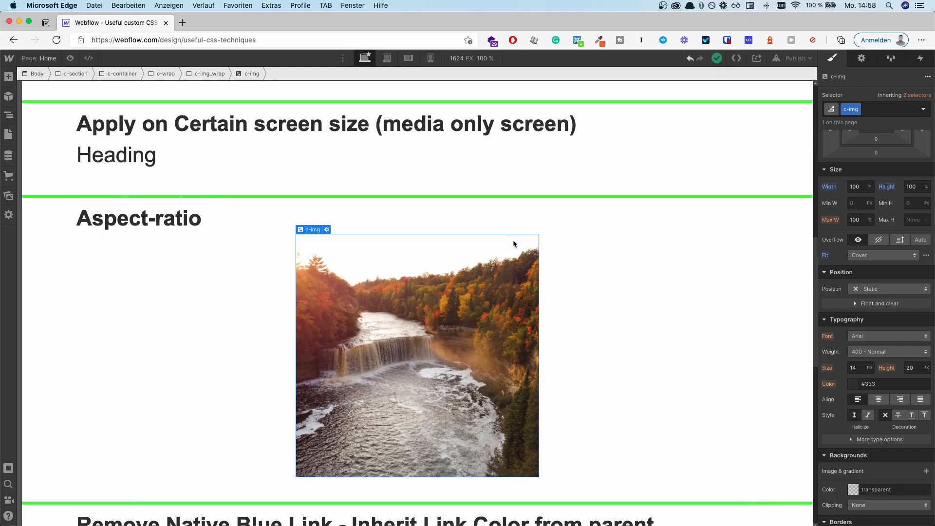
pyautogui.click(444, 194)
# Examine the .c-img aspect-ratio 1/1 rule in the css embed, and save and close the editor.
pyautogui.press('z')
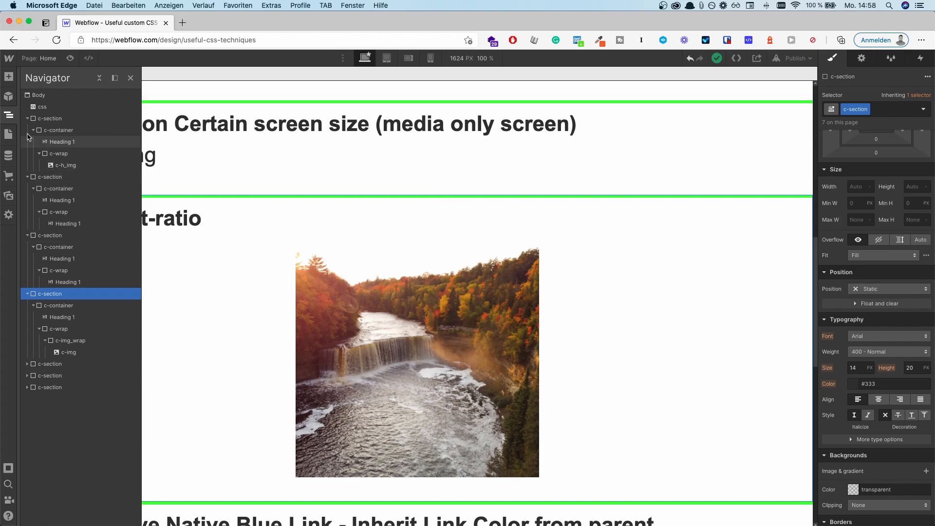
pyautogui.click(40, 106)
pyautogui.press('Return')
pyautogui.scroll(5, 408, 299)
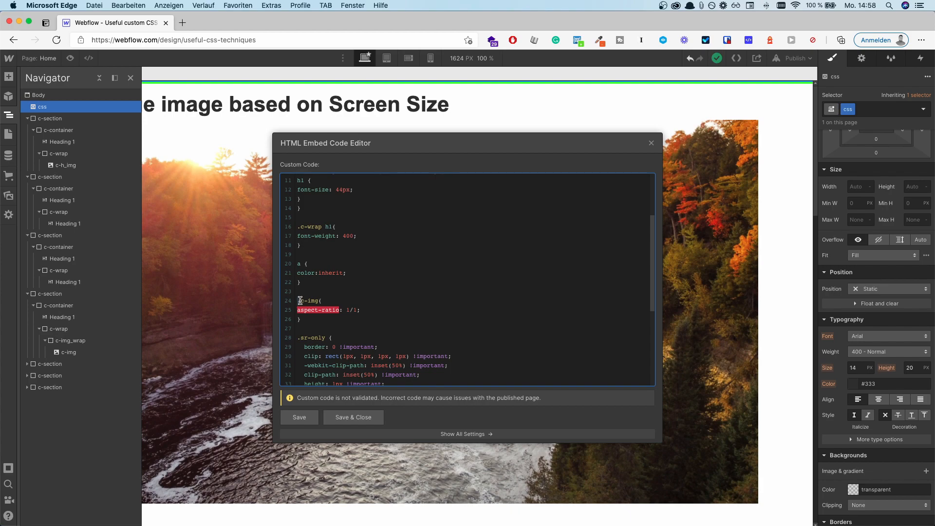
pyautogui.moveTo(300, 301); pyautogui.dragTo(354, 311)
pyautogui.click(364, 310)
pyautogui.click(368, 420)
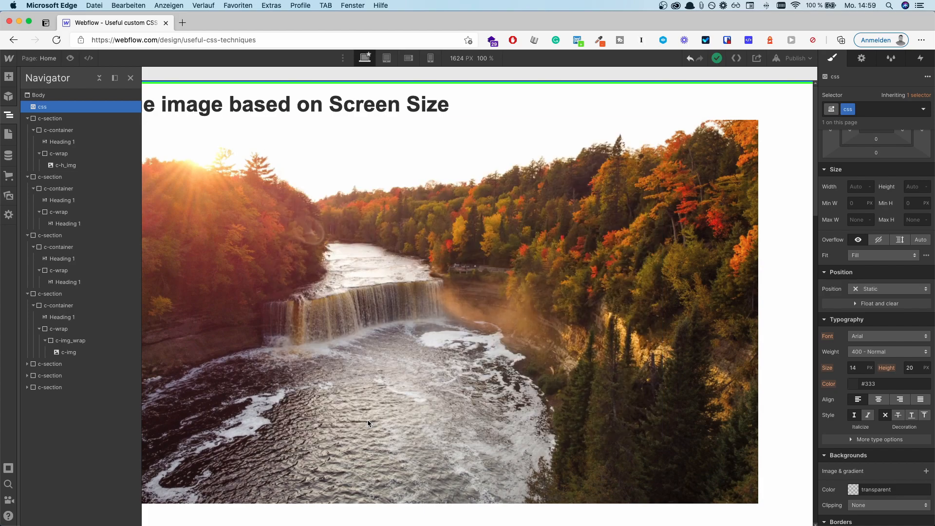
pyautogui.scroll(-10, 367, 400)
pyautogui.moveTo(367, 401); pyautogui.dragTo(371, 375)
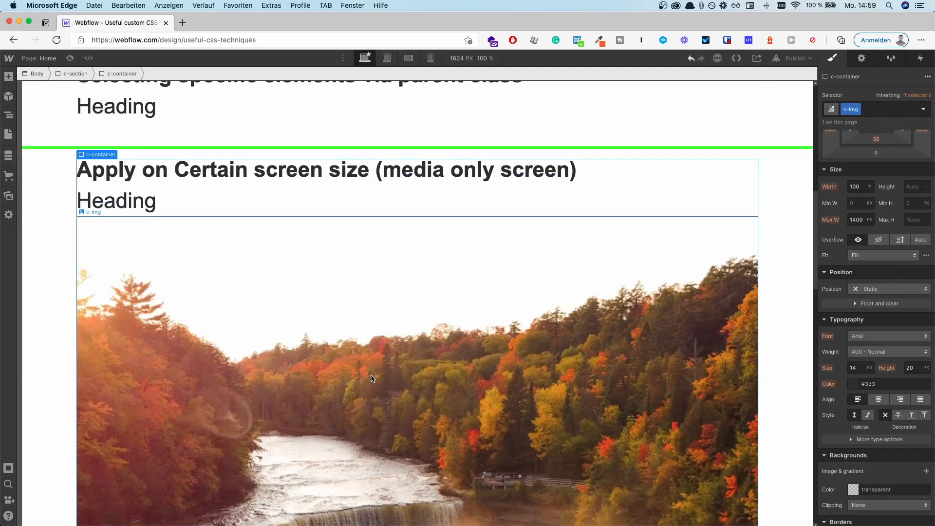
pyautogui.press('super+z')
# Inspect the Heading link in the native blue link example and examine the color:inherit rule for the a tag in the css embed.
pyautogui.scroll(3, 844, 274)
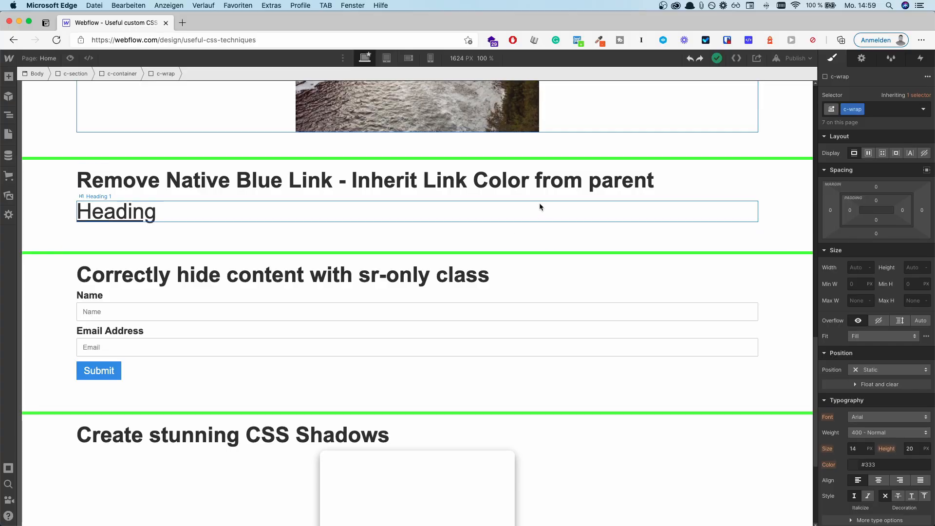
pyautogui.click(140, 213)
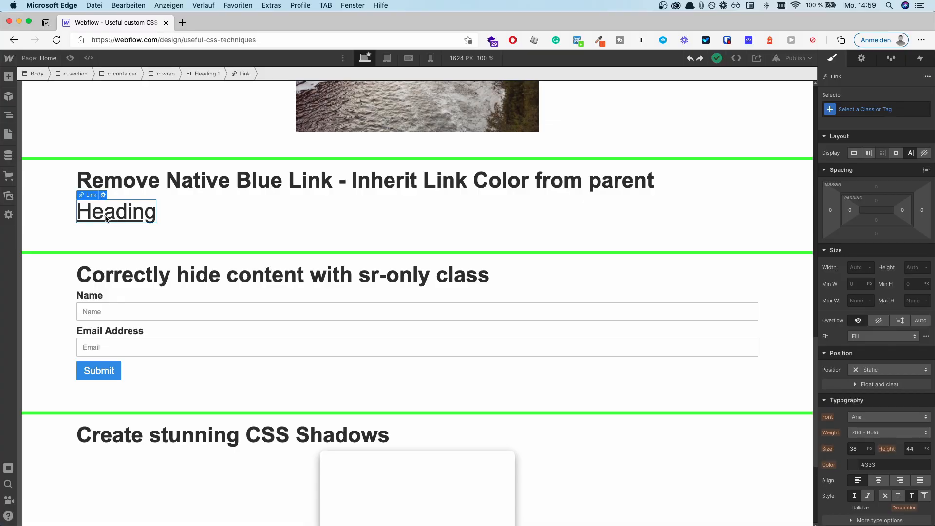
pyautogui.press('z')
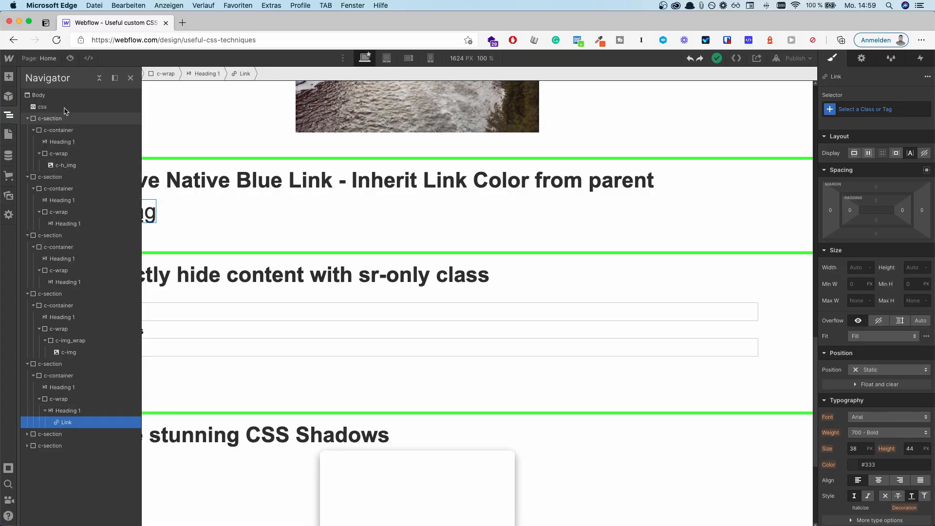
pyautogui.doubleClick(65, 108)
pyautogui.scroll(4, 357, 267)
pyautogui.scroll(1, 337, 262)
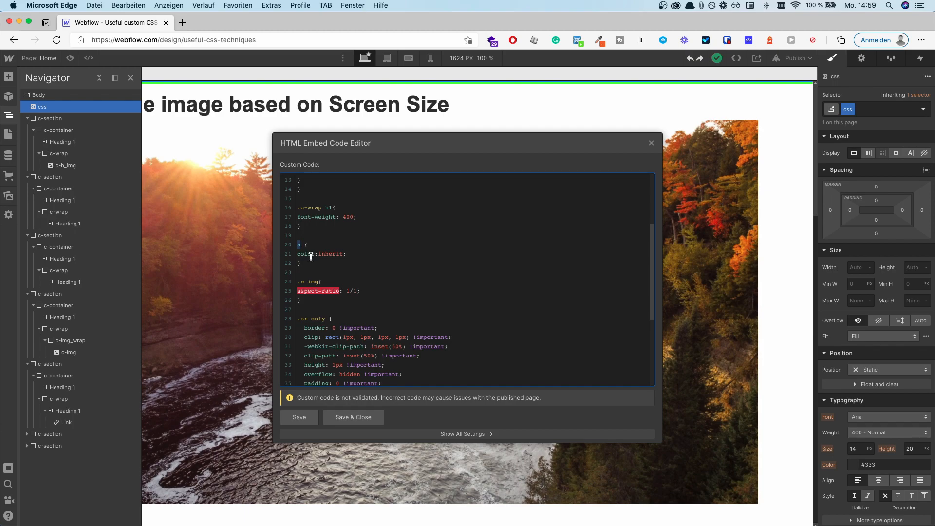
pyautogui.moveTo(297, 253); pyautogui.dragTo(336, 258)
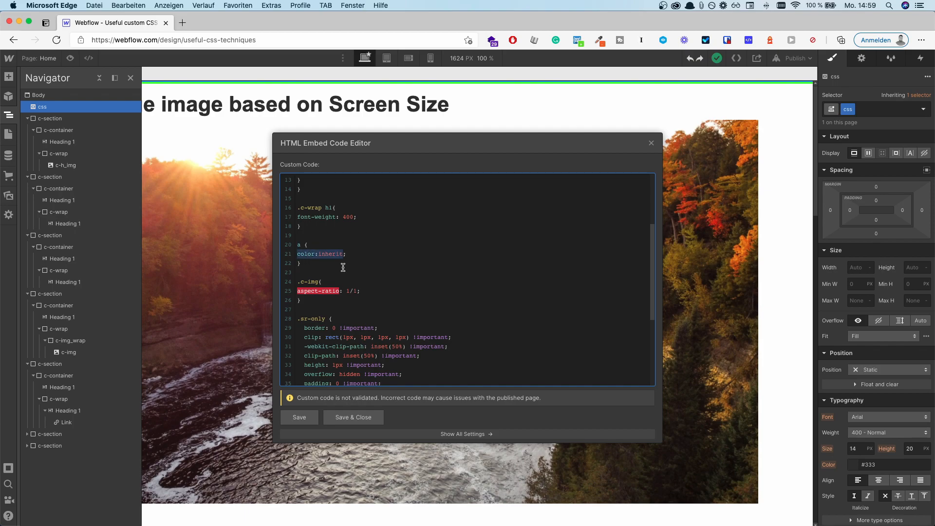